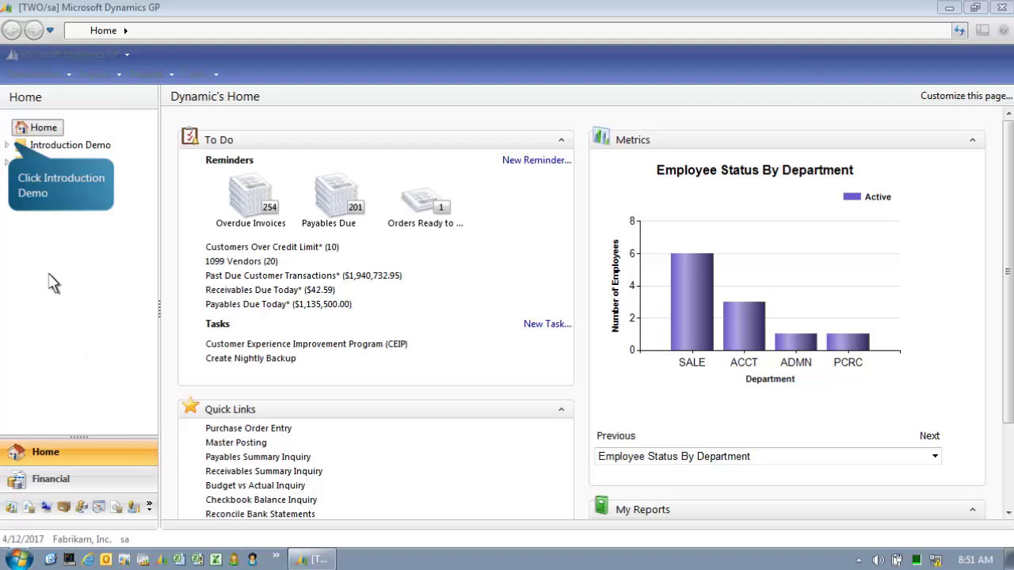
- Expand the Introduction Demo topics and step through the Metrics chart and To Do panel
left_click(9, 147)
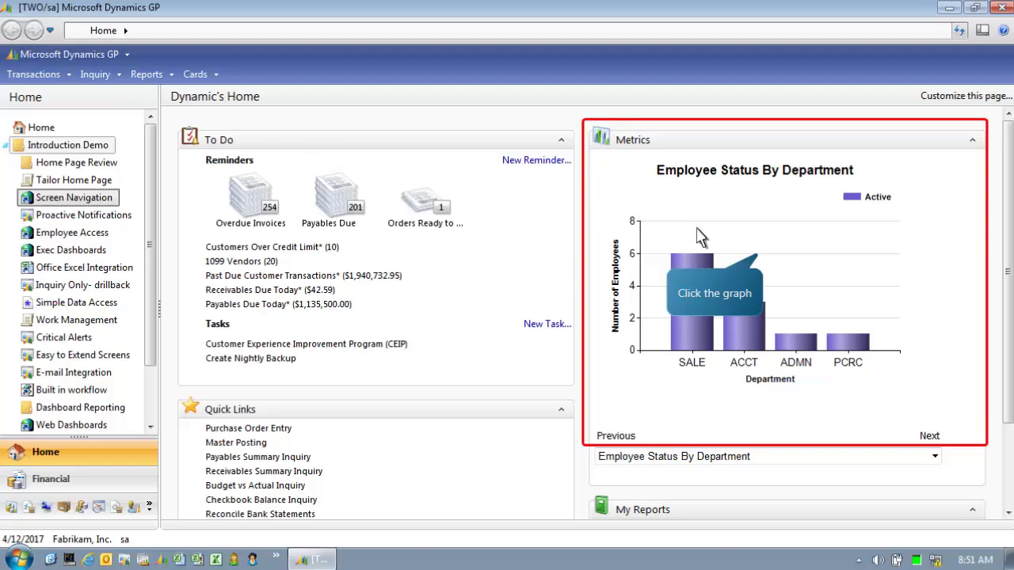
left_click(765, 264)
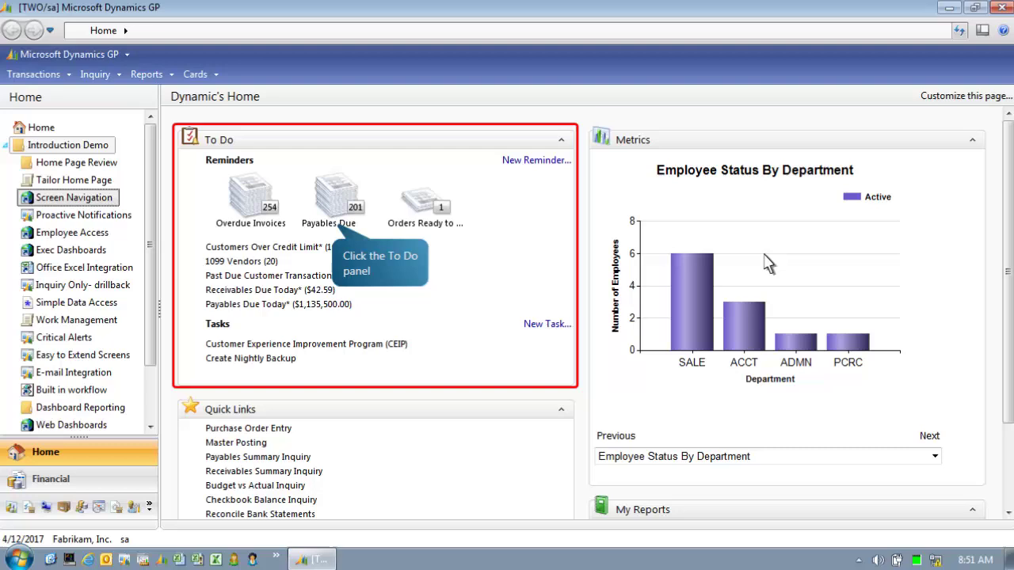
left_click(334, 227)
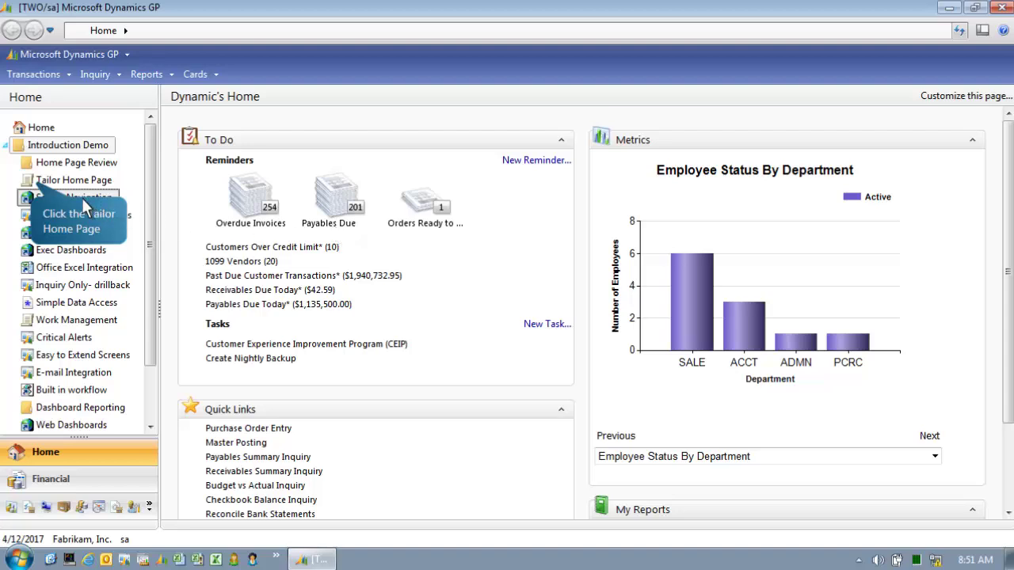
left_click(33, 188)
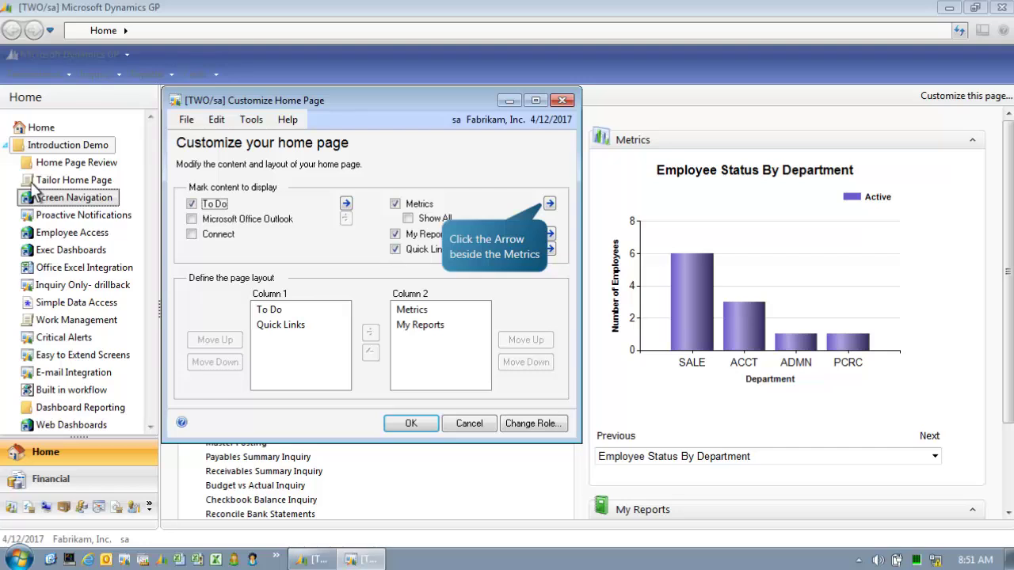
left_click(549, 204)
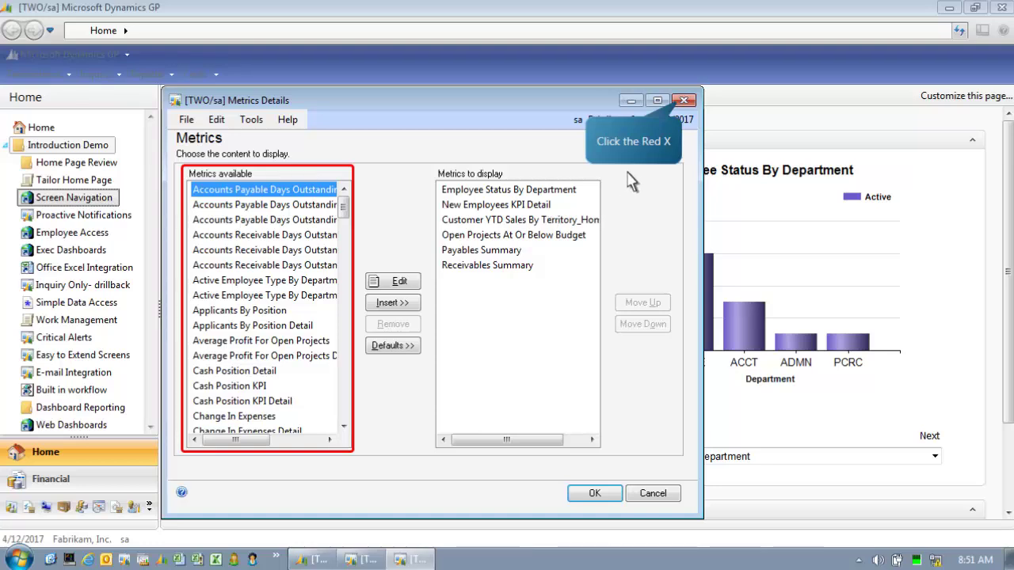
left_click(684, 101)
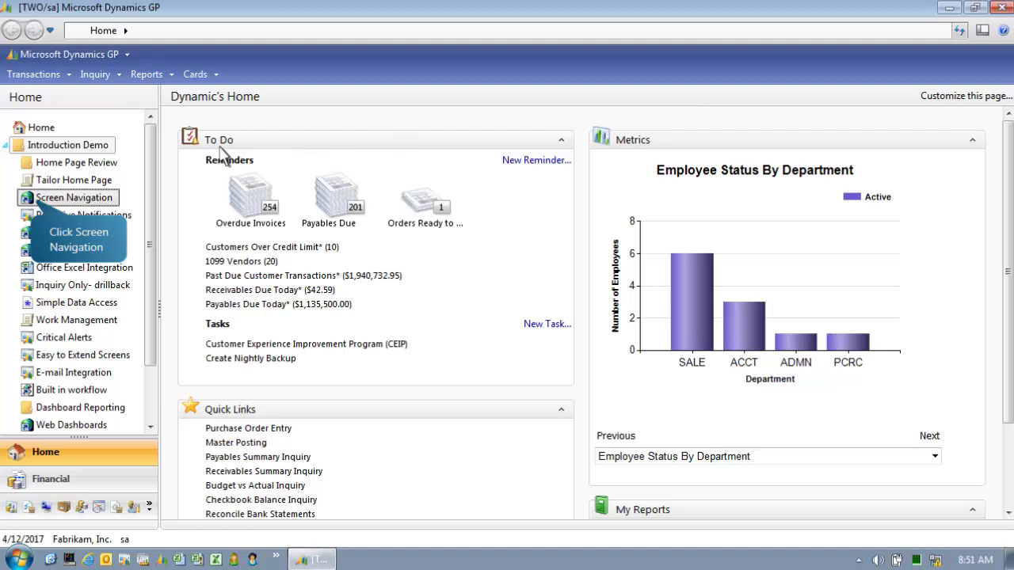
- Open the sample customer's record in Customer Maintenance, browsing and closing the customer lookup list
left_click(35, 202)
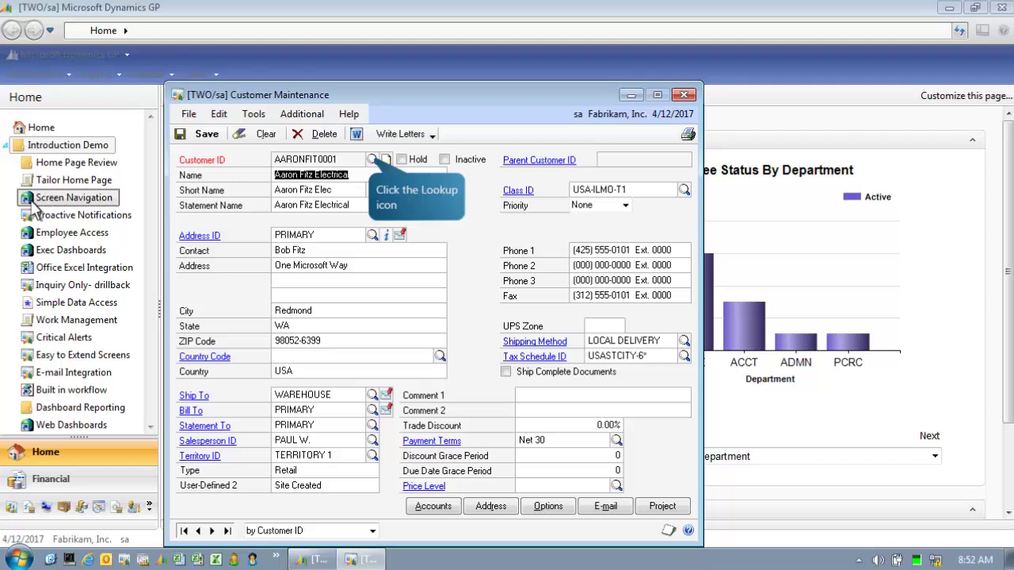
left_click(371, 160)
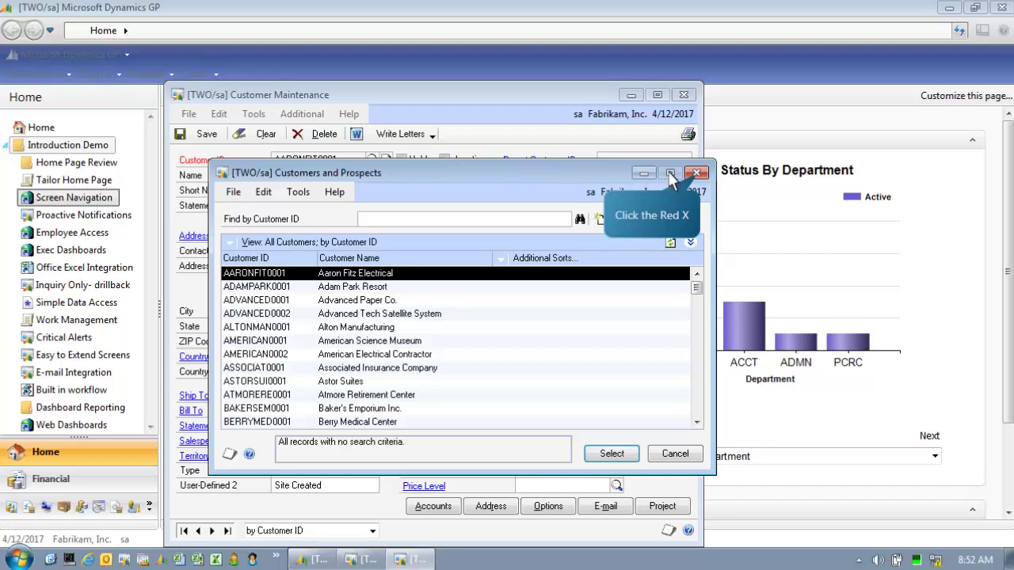
left_click(697, 173)
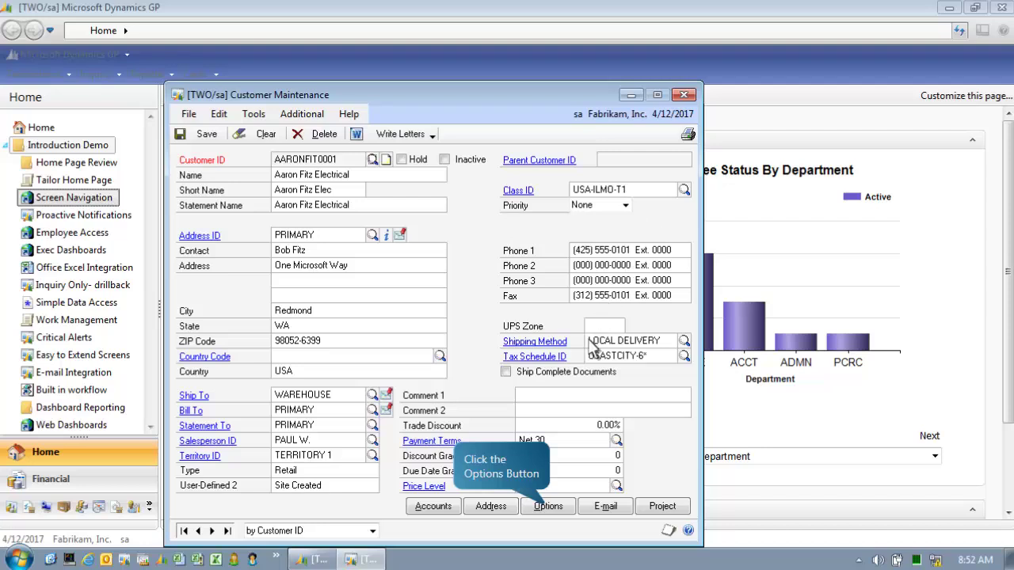
- View the customer's Options window, then close it and the Customer Maintenance record
left_click(549, 505)
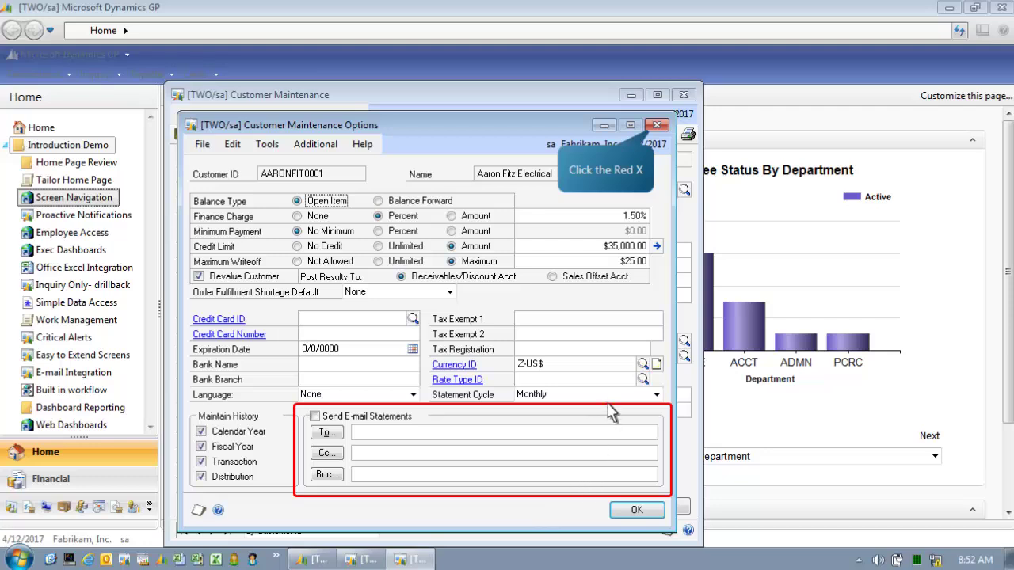
left_click(656, 126)
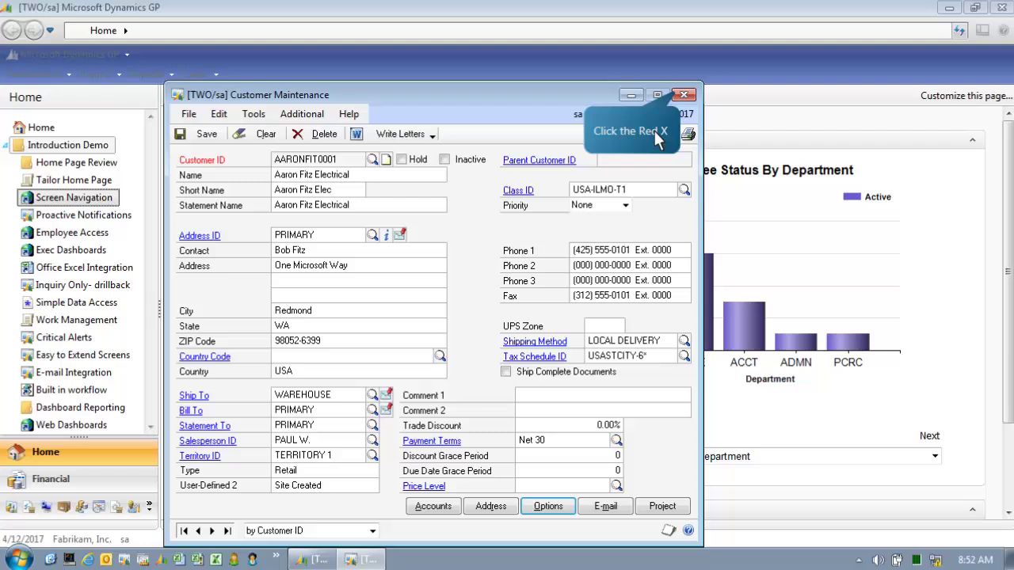
left_click(684, 96)
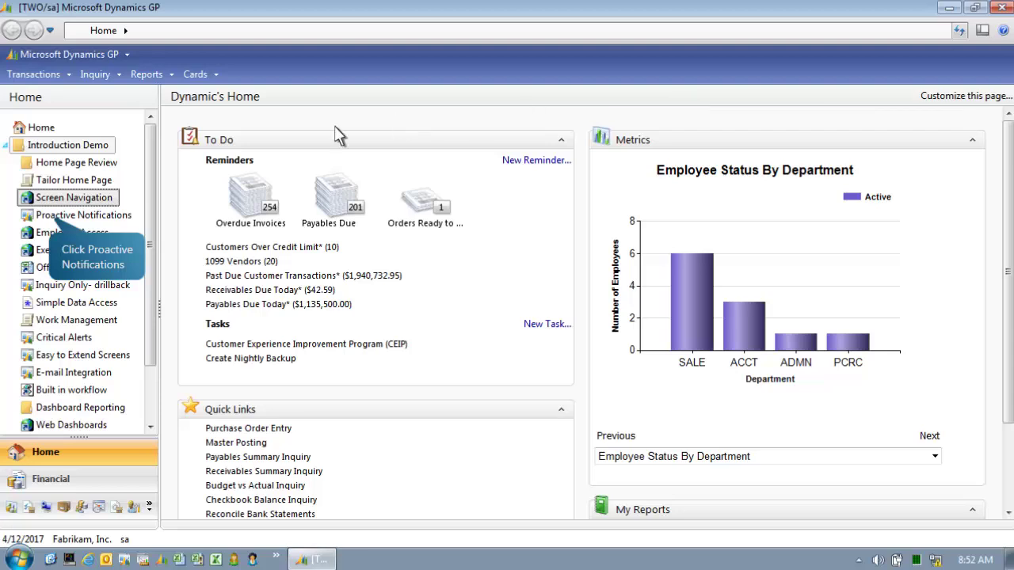
left_click(50, 221)
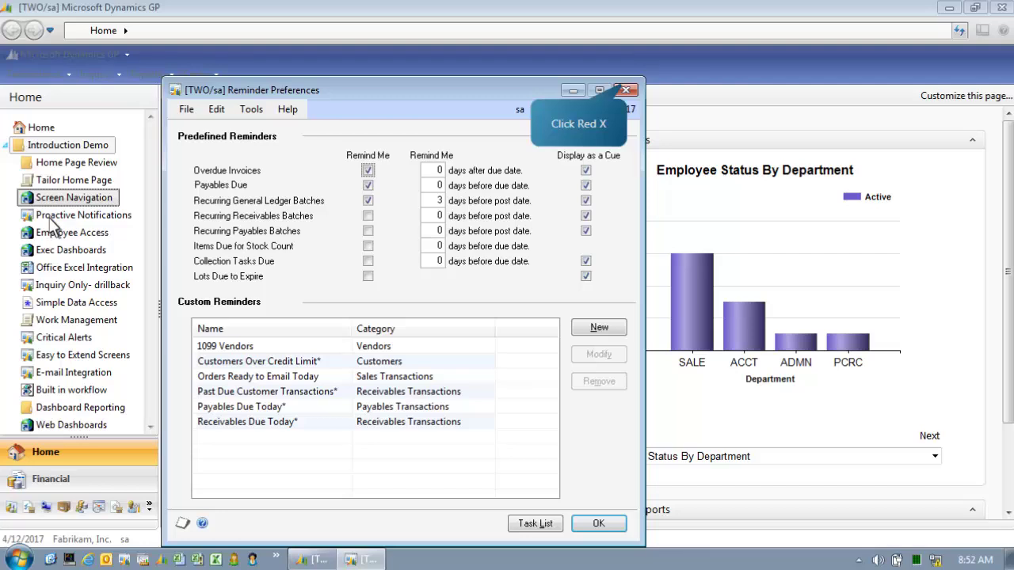
left_click(629, 93)
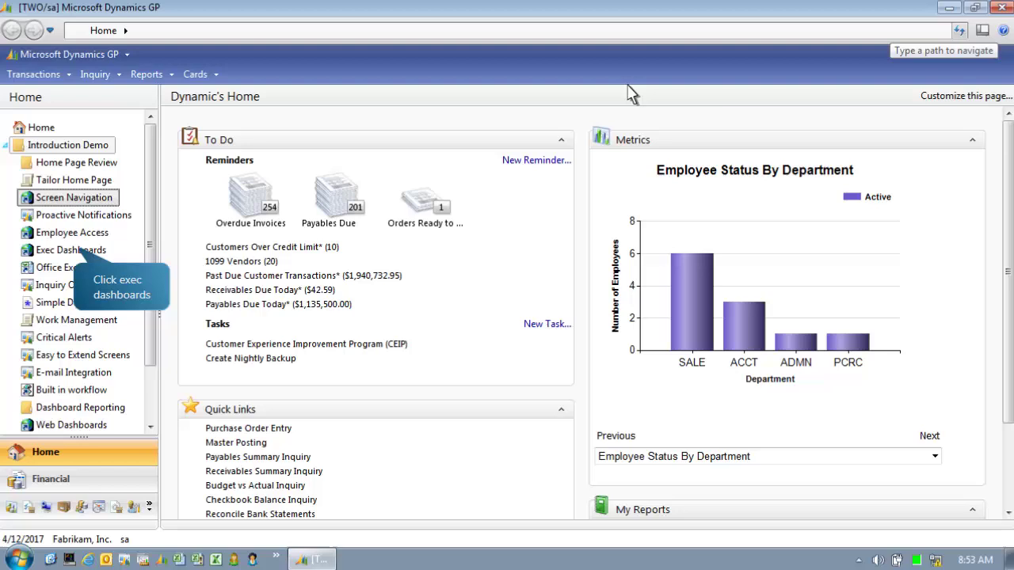
left_click(75, 250)
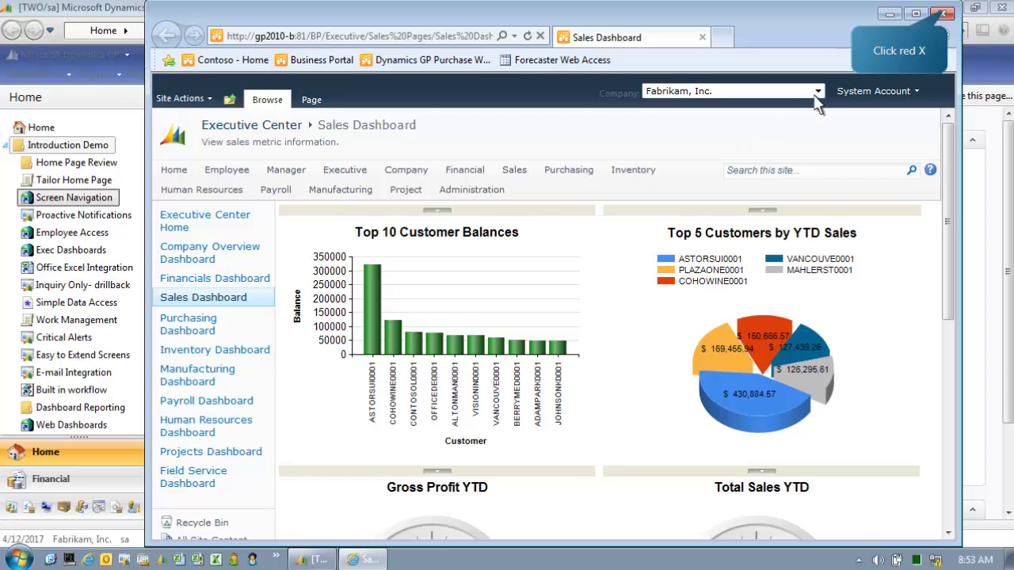
left_click(943, 15)
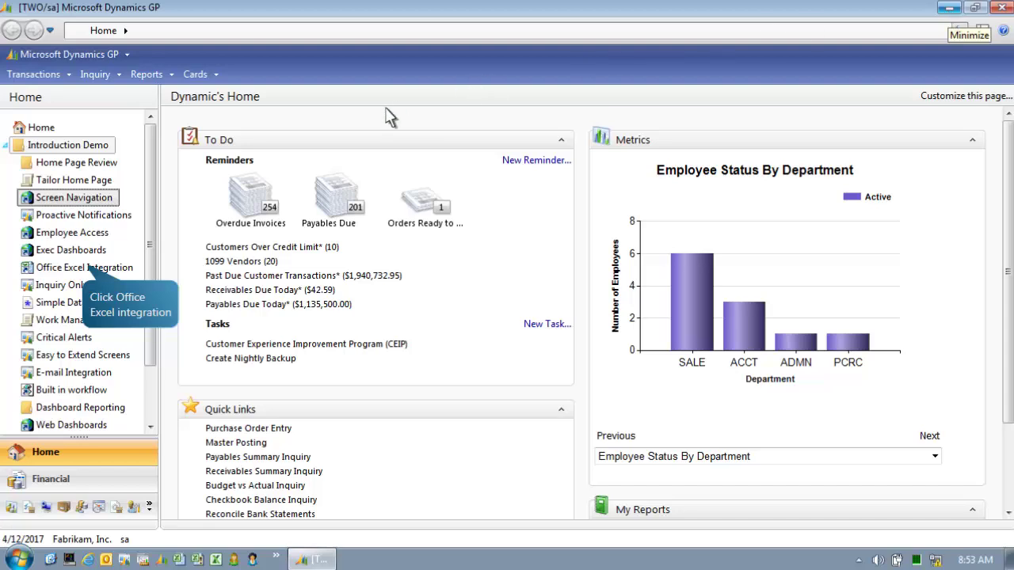
- Open the CustomerAddress DefaultTWO workbook in Excel and drill back into GP to the customer's record
left_click(87, 268)
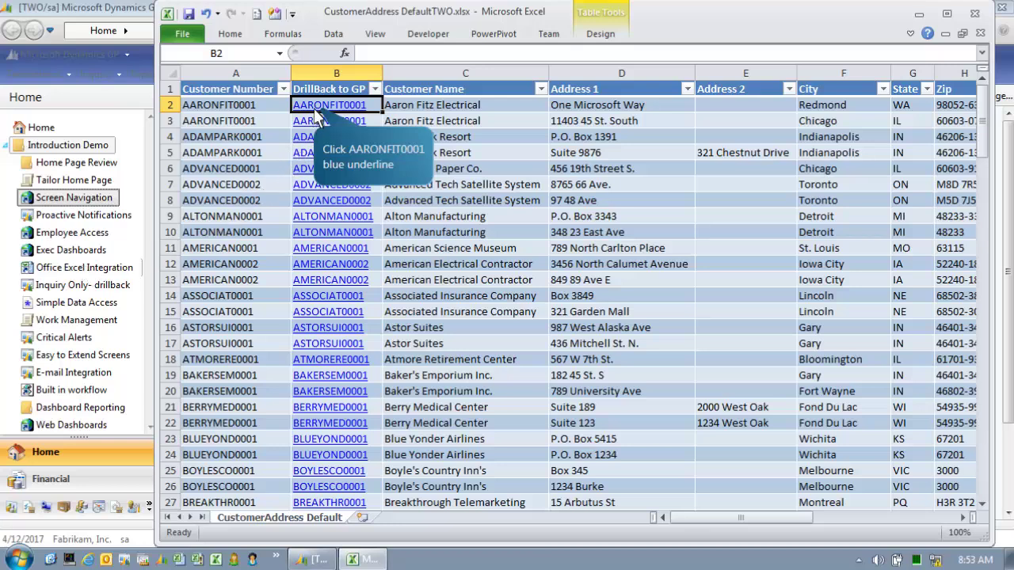
left_click(317, 115)
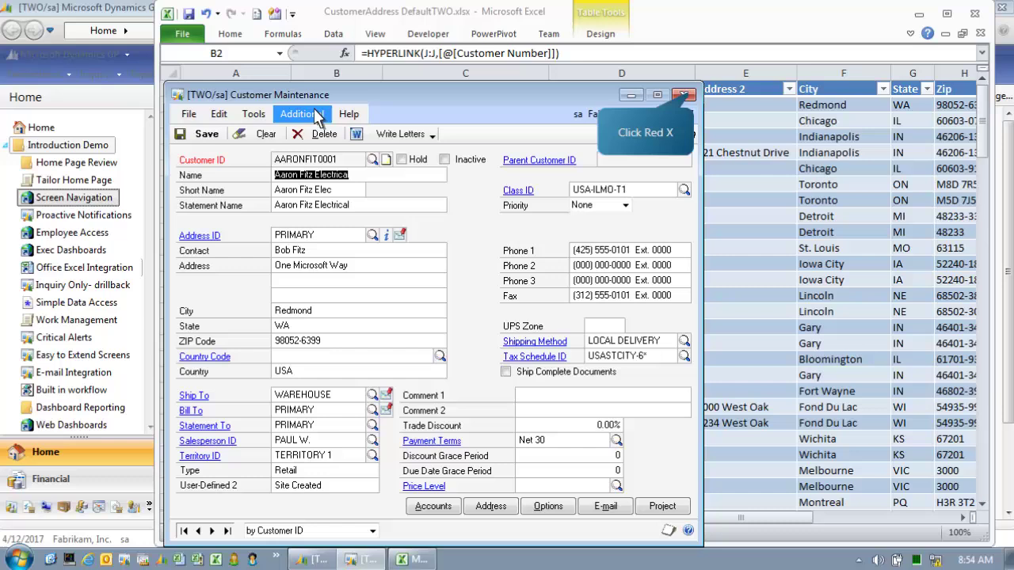
- Close the drilled-back customer record and the Excel workbook
left_click(685, 96)
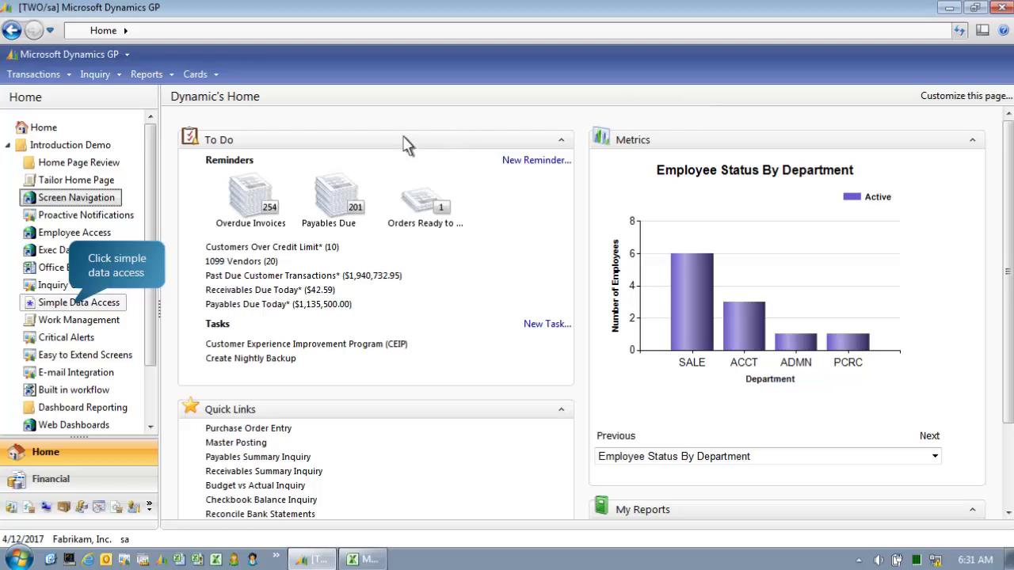
- Open the Vendor Contact List SmartList and export its 111 vendors to Excel
left_click(72, 303)
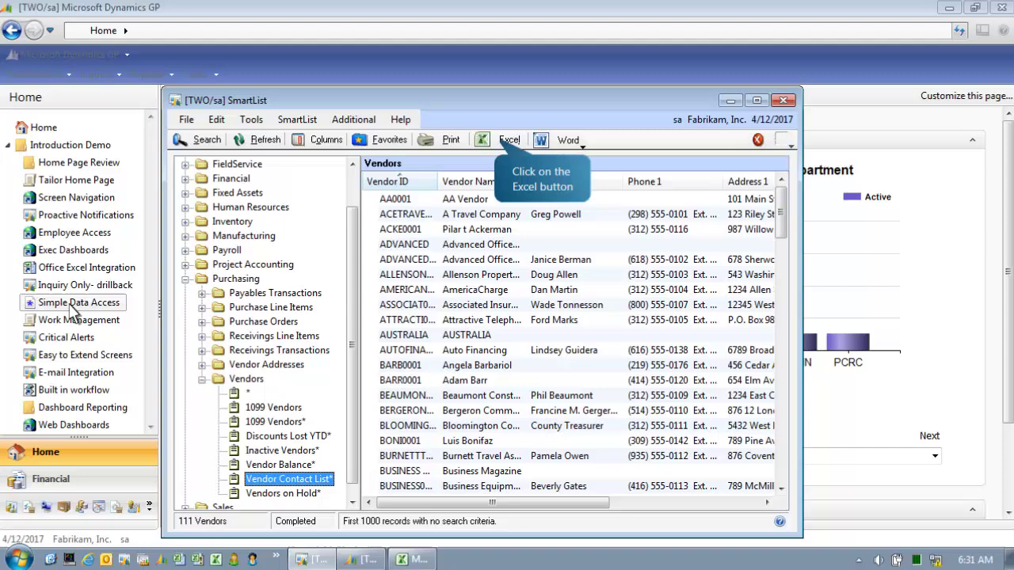
left_click(499, 142)
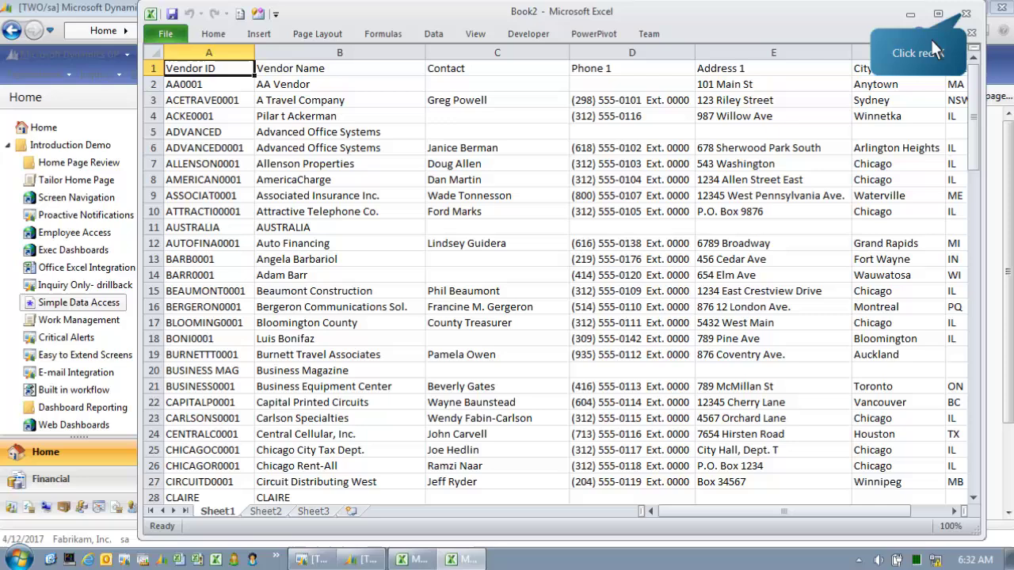
- Close the exported vendor workbook in Excel
left_click(967, 15)
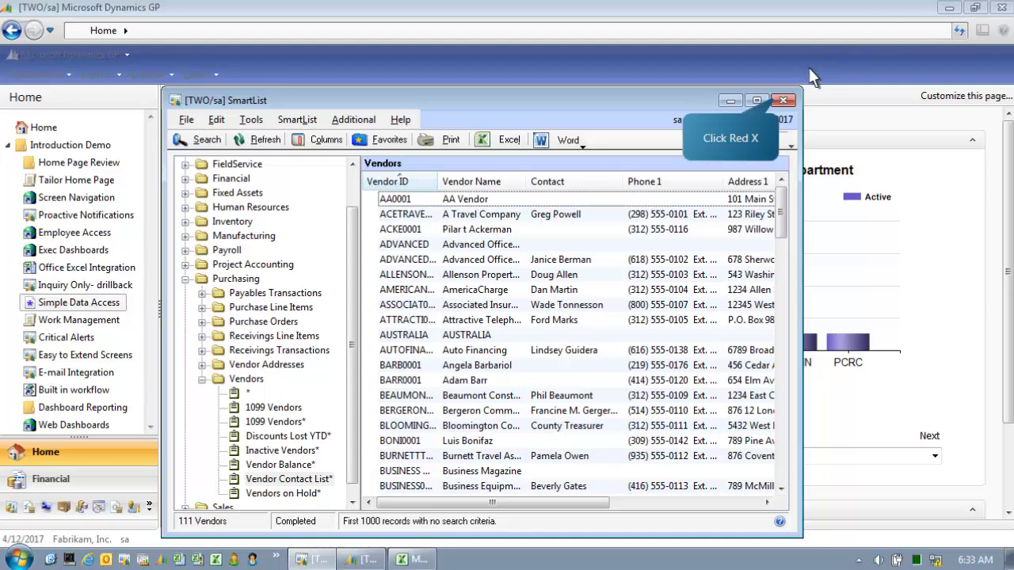
- Close the vendor SmartList, then view and close the Work Management Reminders list
left_click(782, 101)
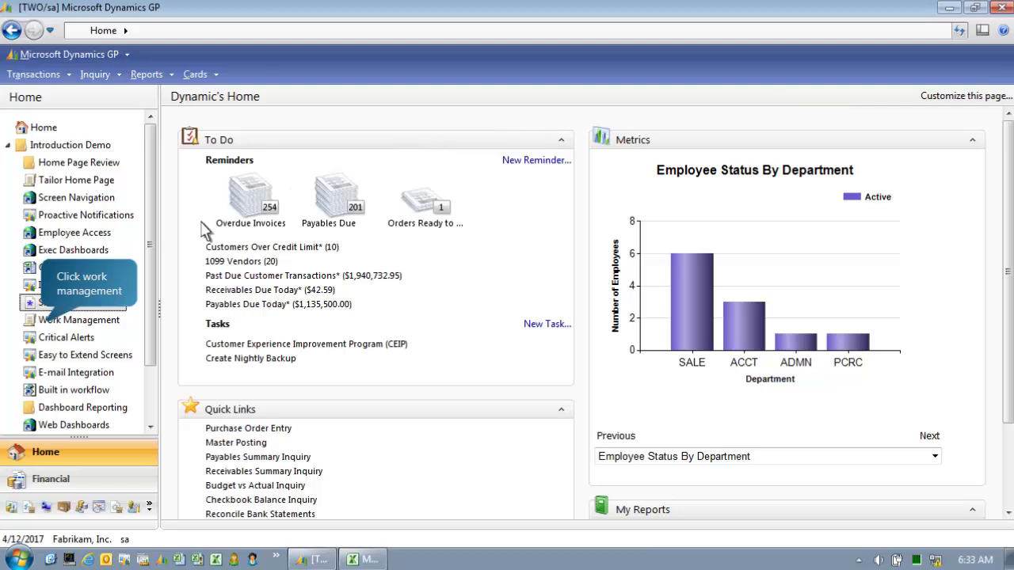
left_click(47, 324)
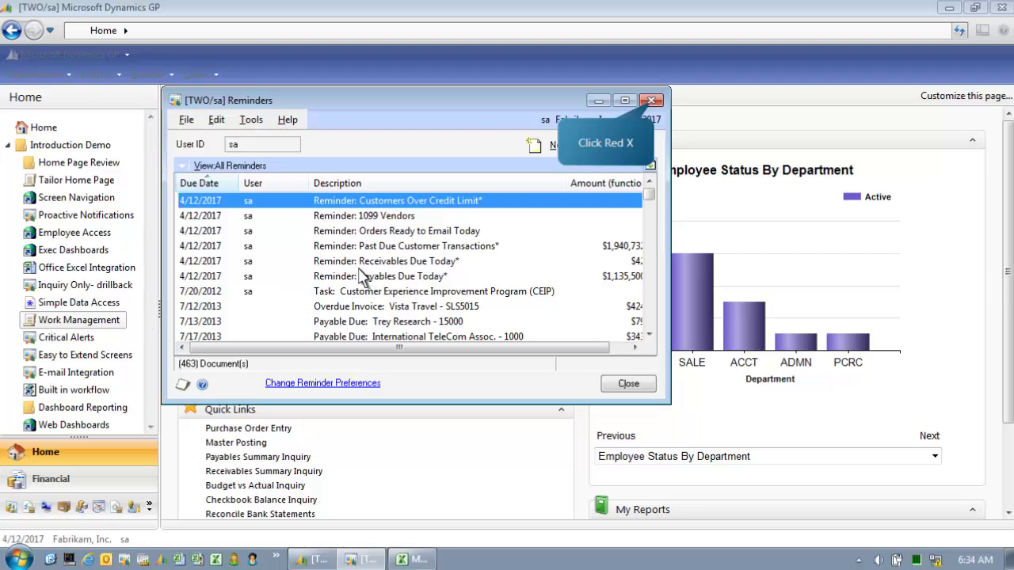
left_click(654, 104)
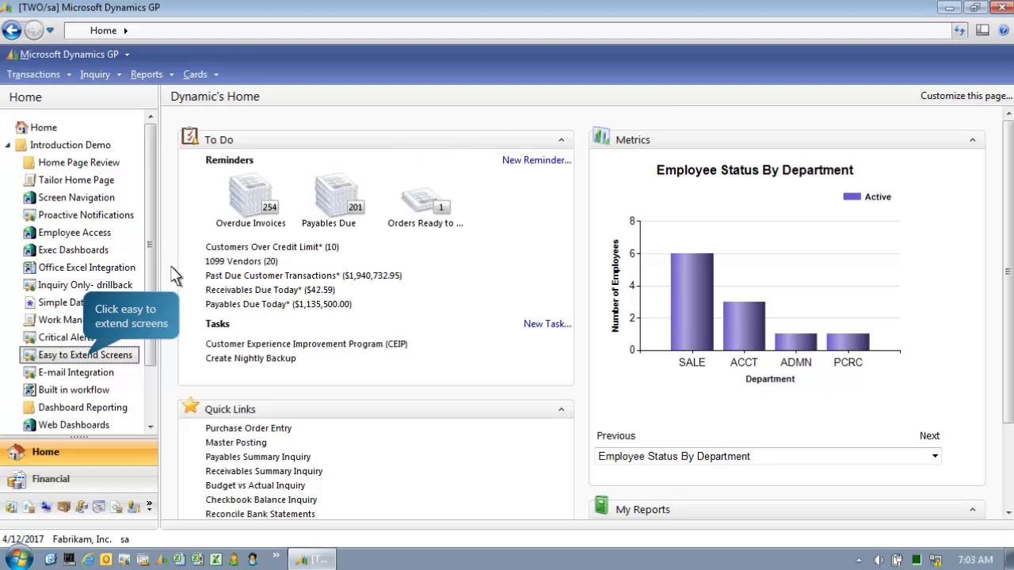
- Open the customer record and view its Software Modules window from the Additional menu, then close it
left_click(87, 357)
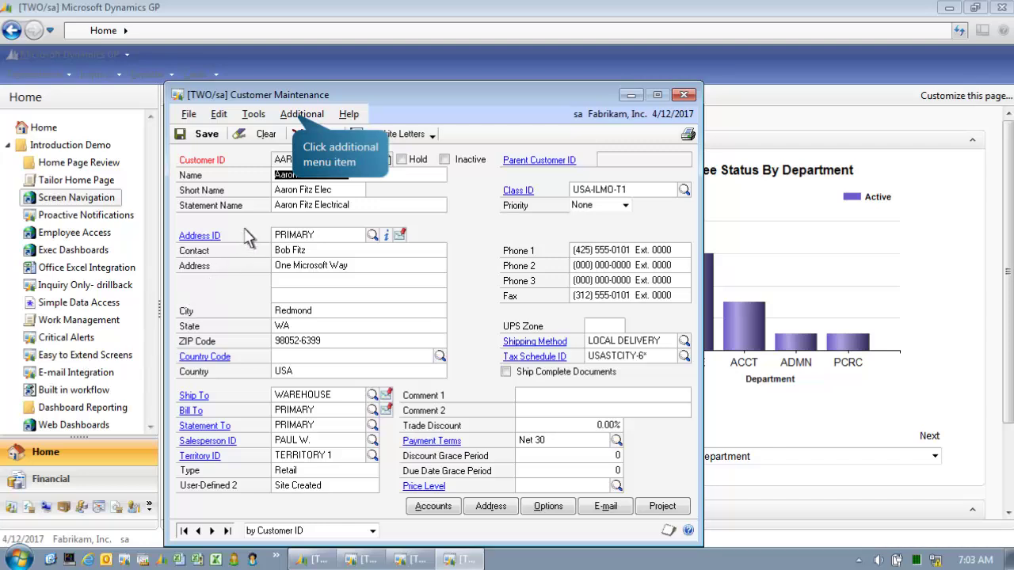
left_click(297, 117)
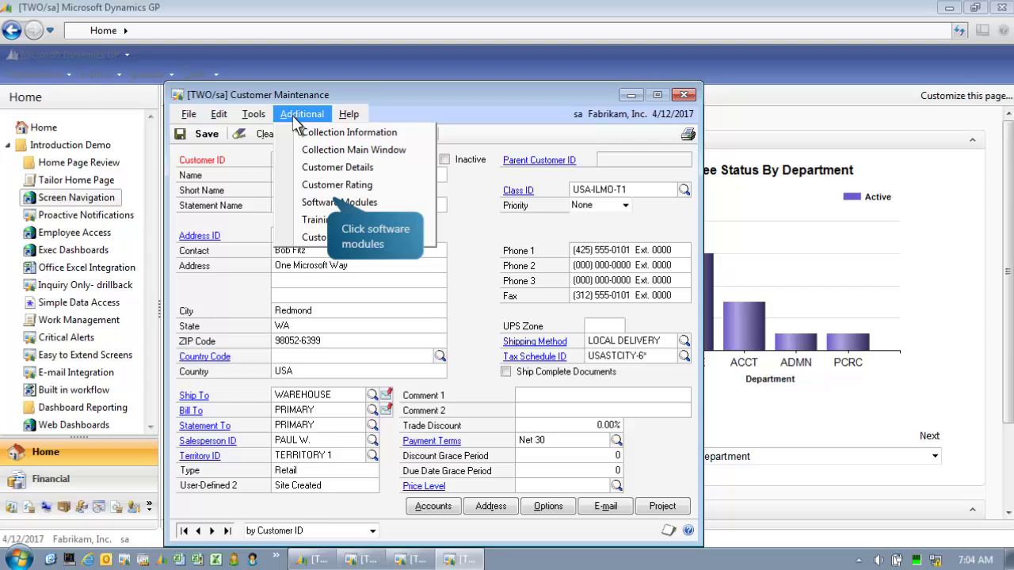
left_click(327, 197)
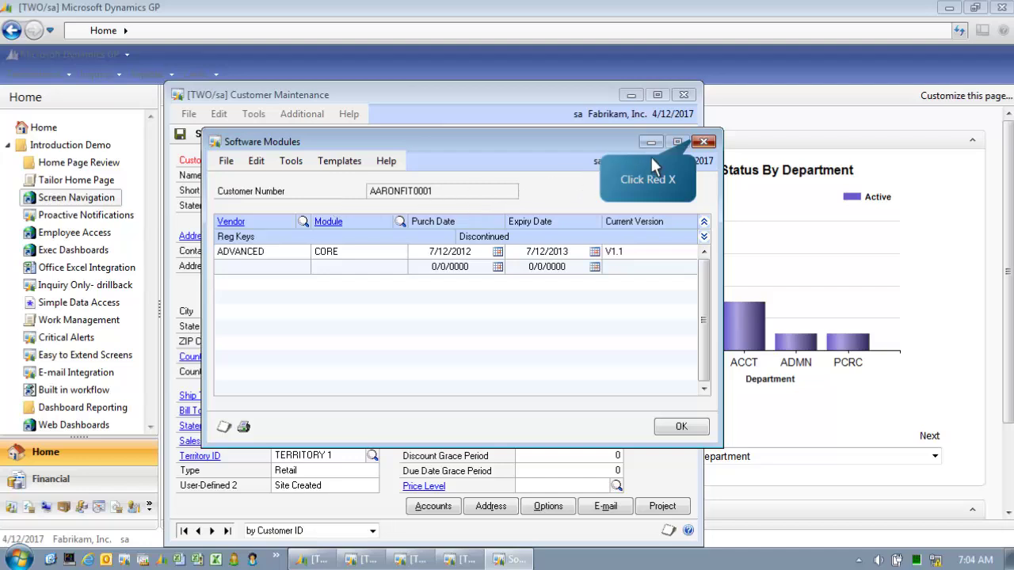
left_click(698, 142)
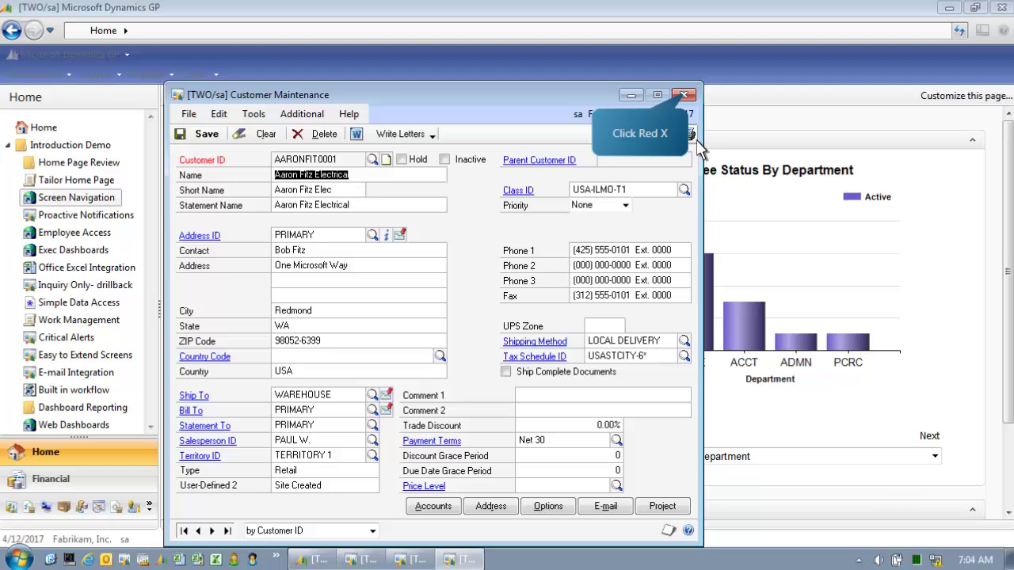
- Close the customer record, then view and close the E-mail Statements Options window
left_click(684, 96)
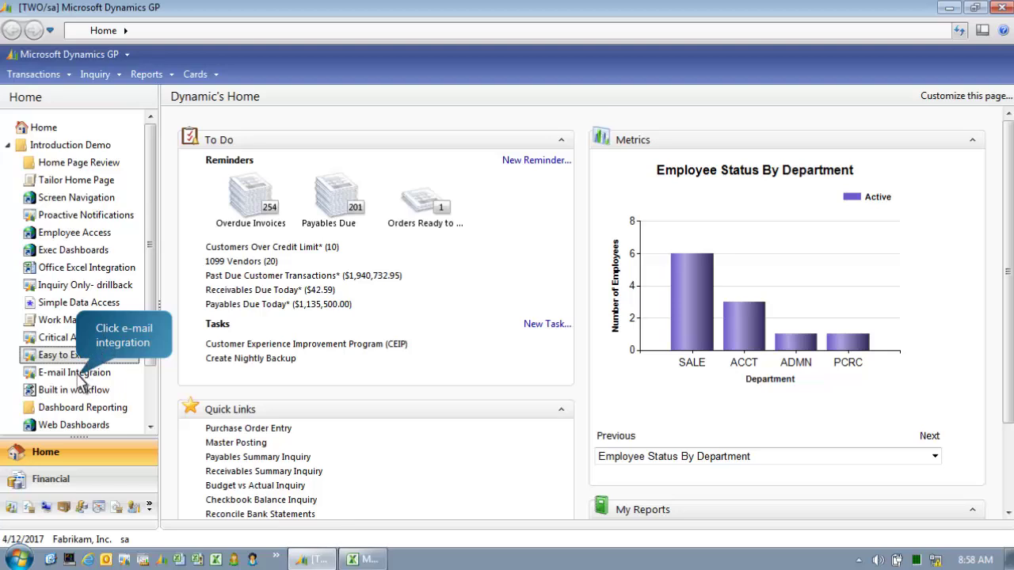
left_click(79, 377)
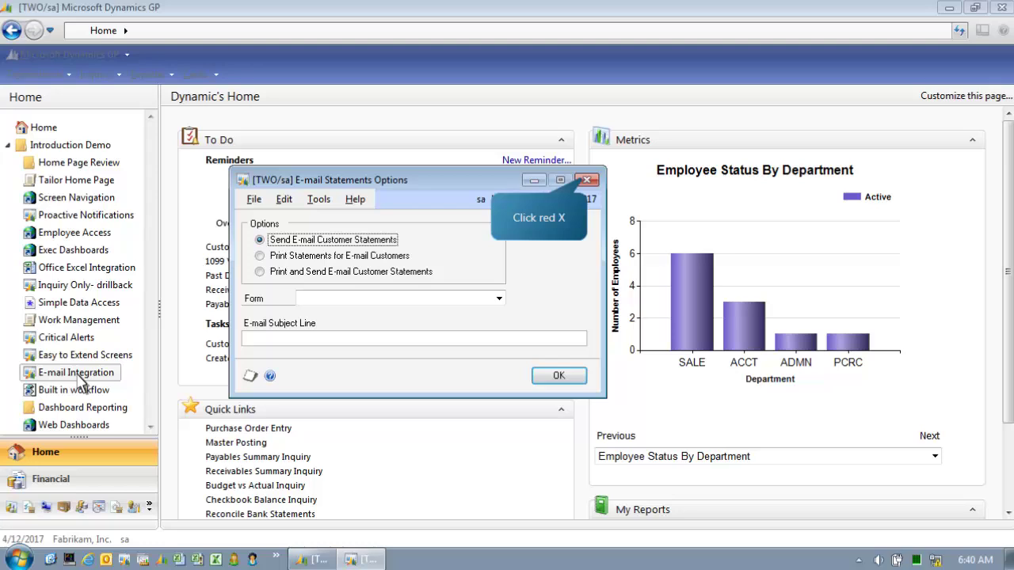
left_click(587, 182)
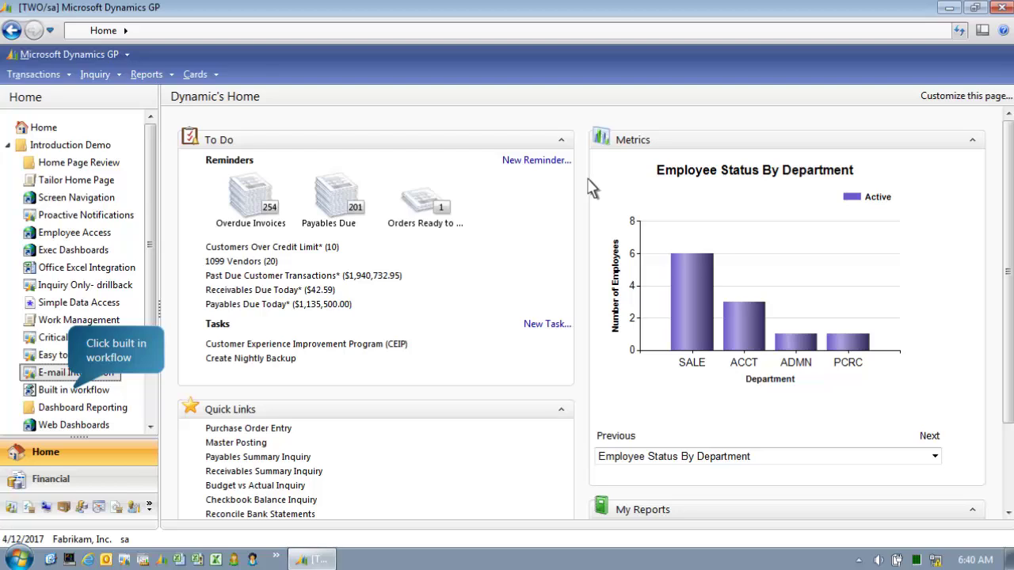
- Show the PO2085 approved workflow e-mail in the Outlook inbox via Built in workflow
left_click(76, 389)
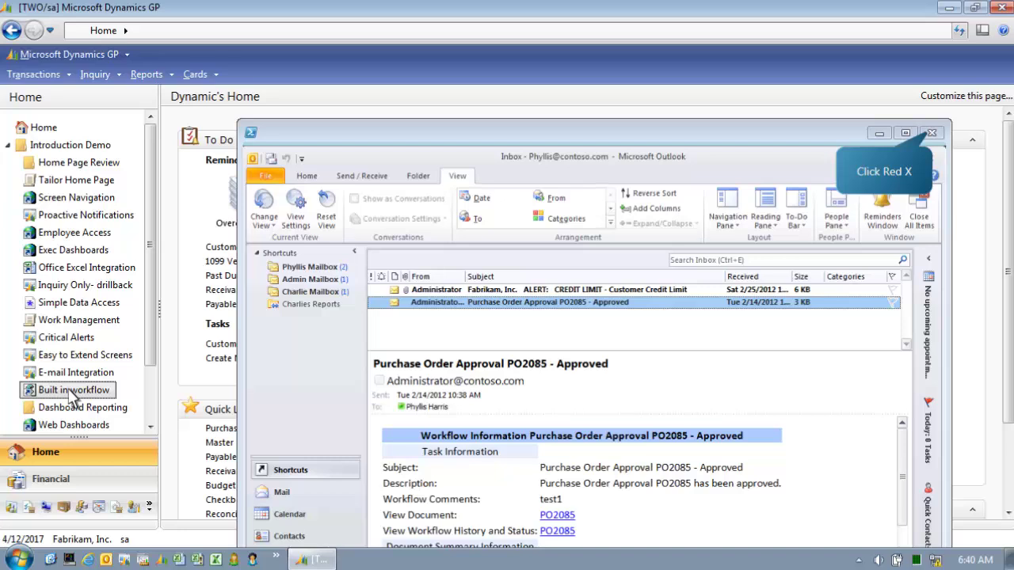
left_click(929, 136)
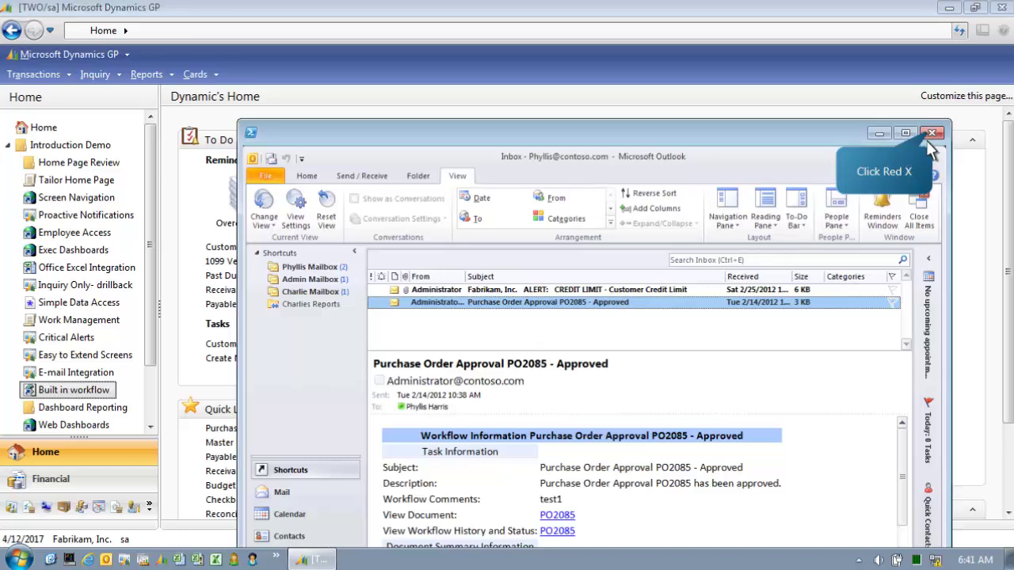
- Close Outlook and advance the Introduction Demo to Dashboard Reporting
left_click(932, 135)
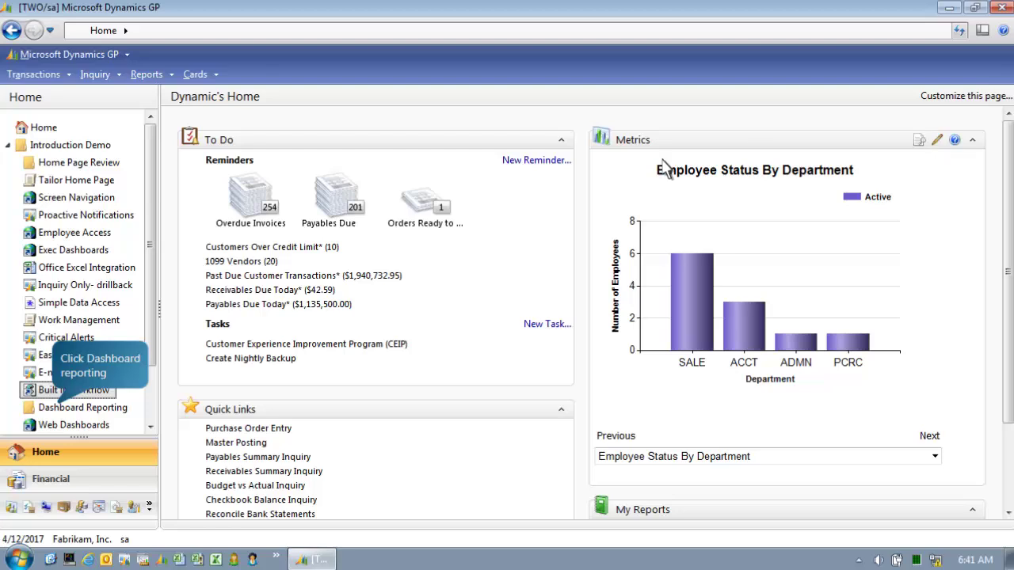
left_click(56, 407)
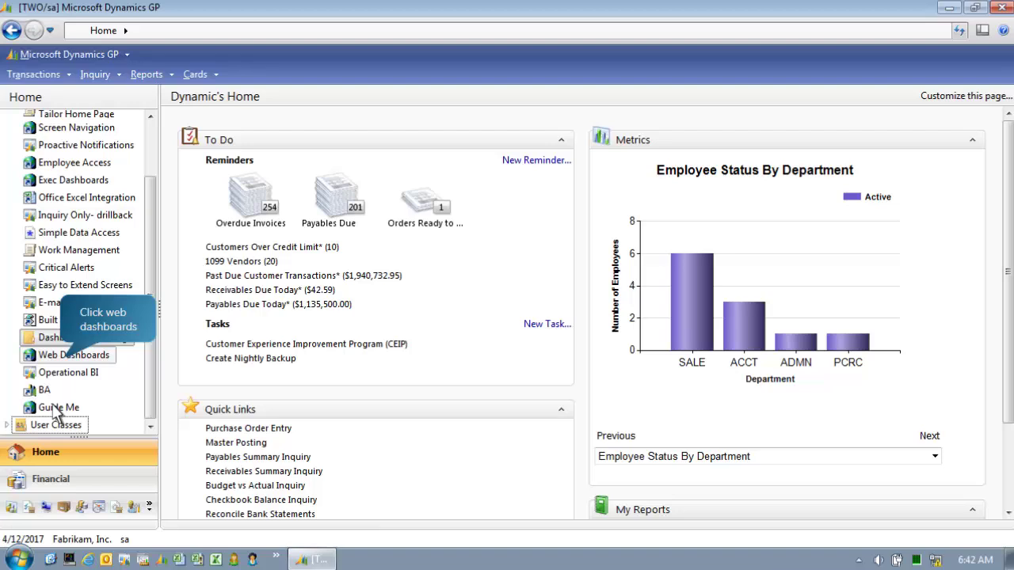
- Open the Business Portal Sales Dashboard with top customer balance and YTD sales charts
left_click(65, 358)
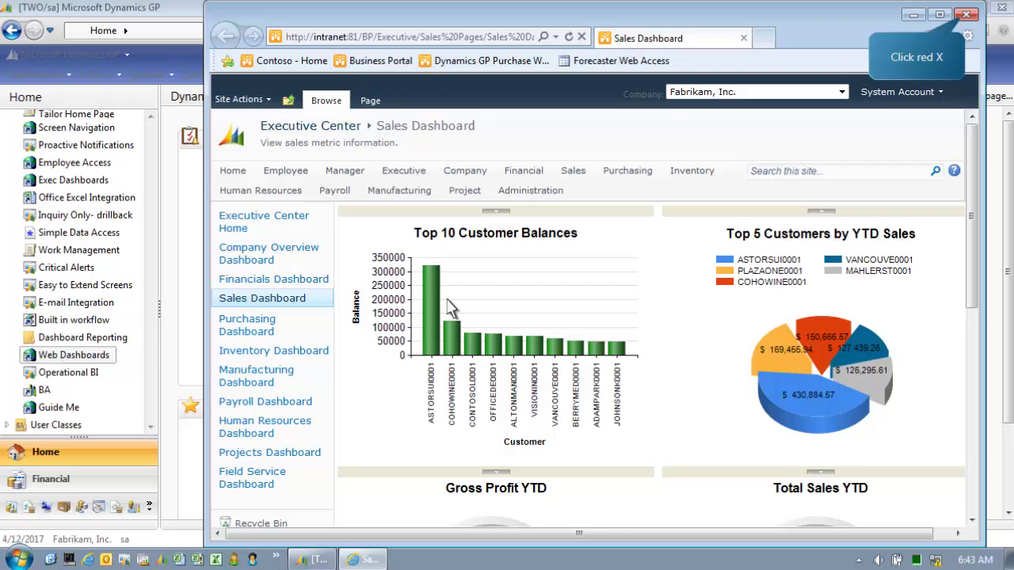
- Close the web dashboard and open the Operational BI Sales Customers list
left_click(966, 16)
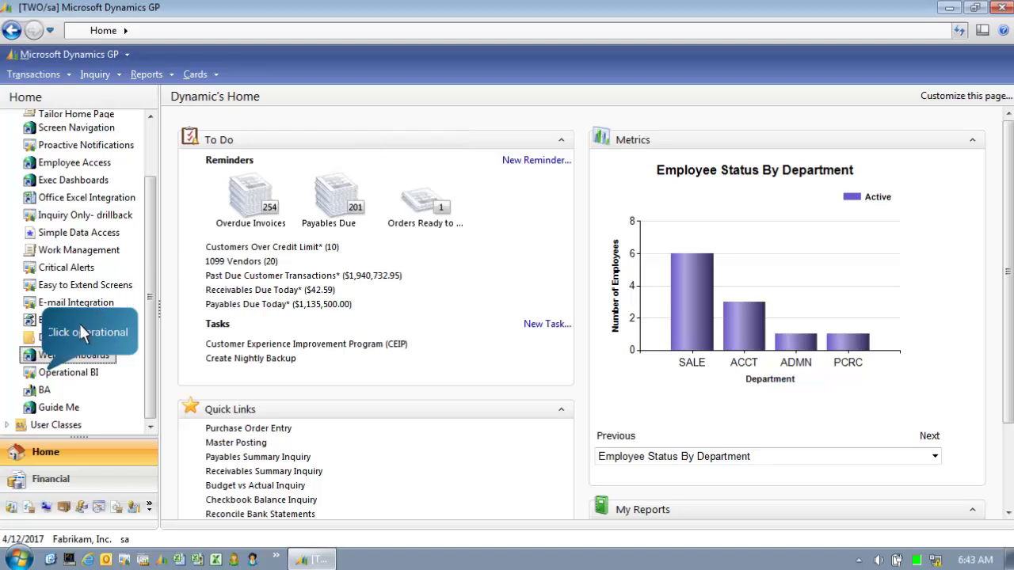
left_click(43, 374)
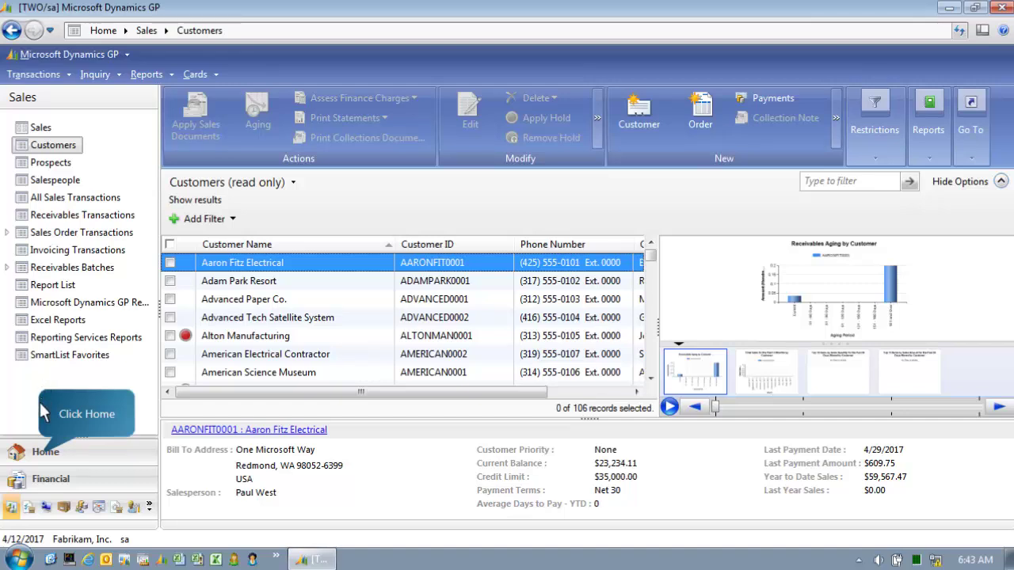
- Return to the home page and launch Business Analyzer showing Top 5 Customers by YTD Sales
left_click(44, 457)
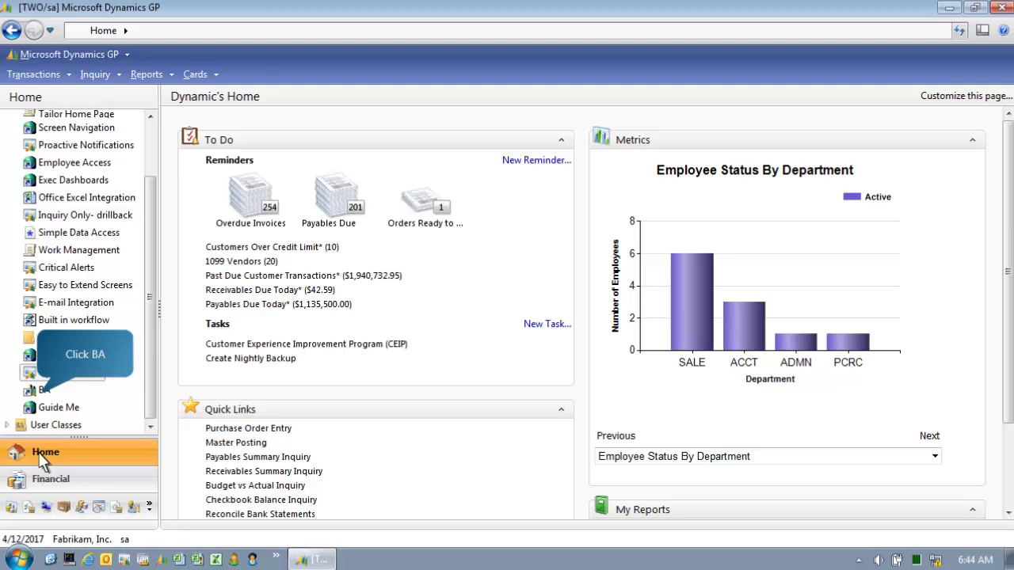
left_click(41, 390)
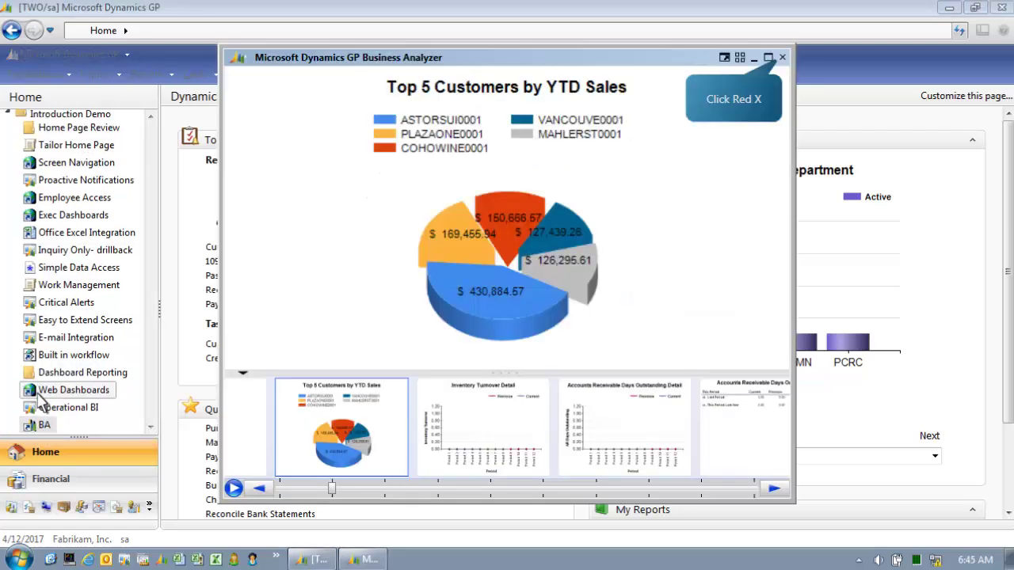